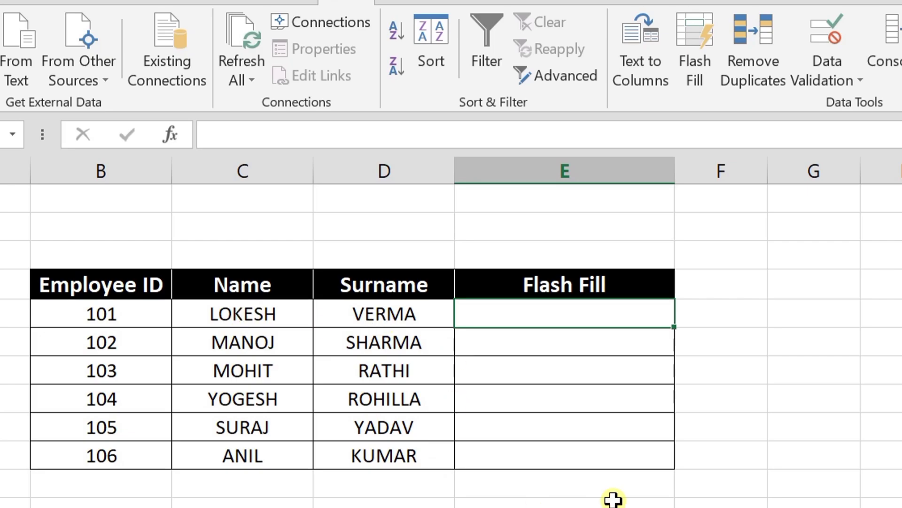
Step: Enter the first employee's full name, name and surname separated by a space, in cell E5
type("L")
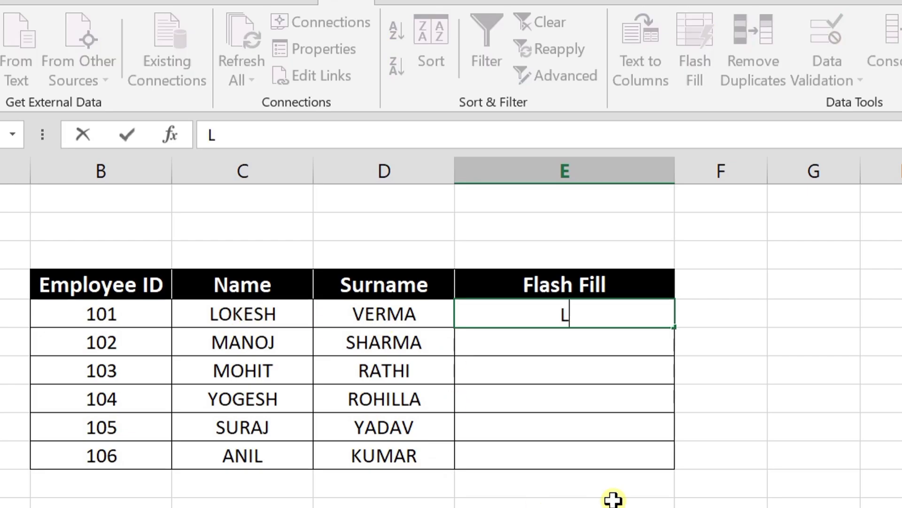
type("OKESH VERMA")
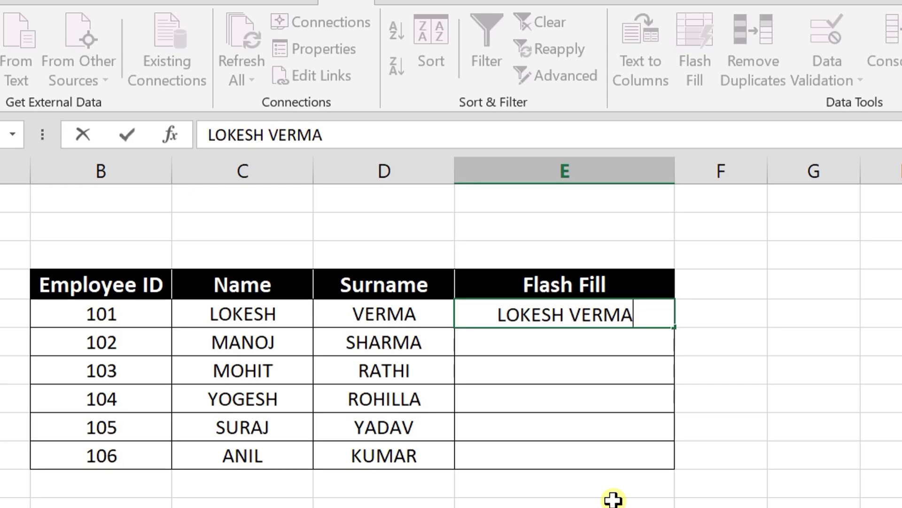
key("Return")
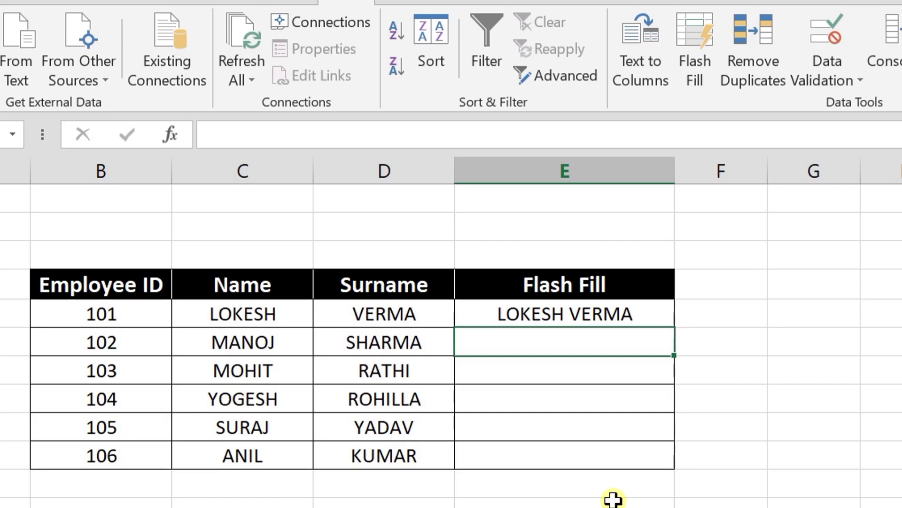
key("Up")
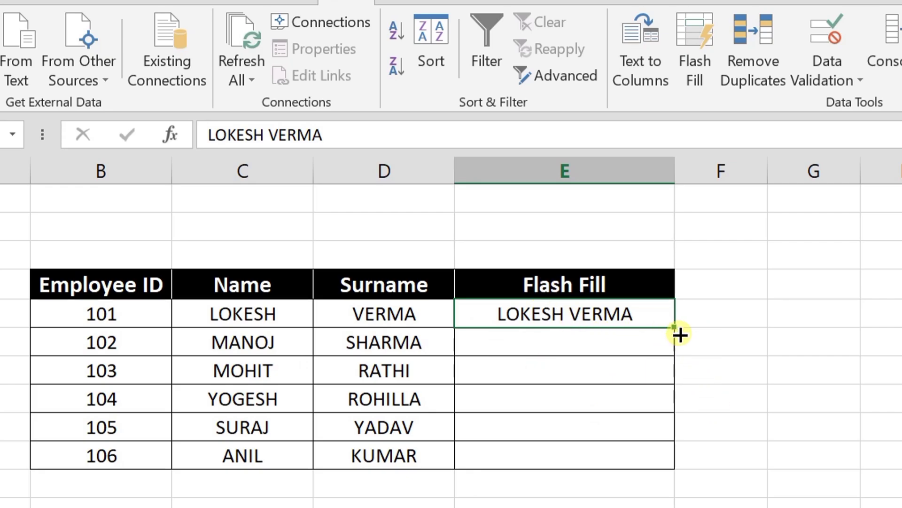
Step: Fill E5 down to E10 and switch the fill option to Flash Fill so each row combines name and surname
left_click_drag(677, 332, 688, 470)
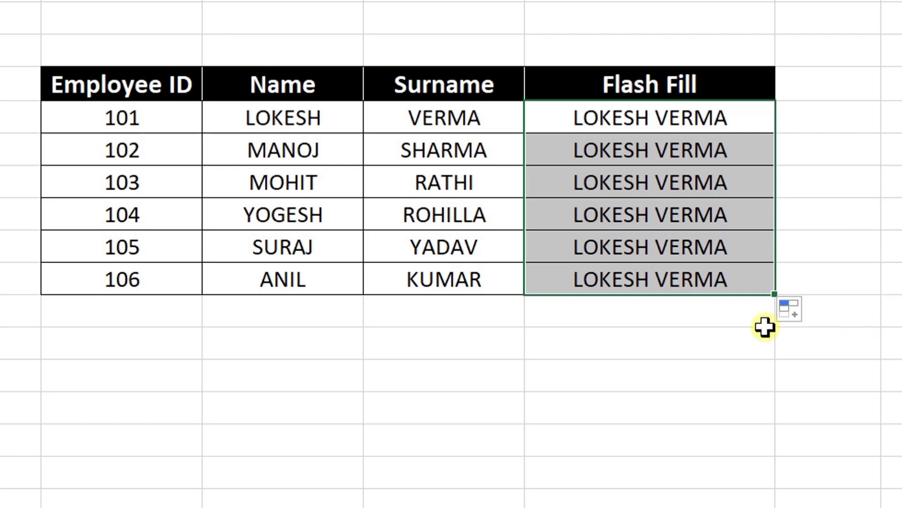
left_click(809, 324)
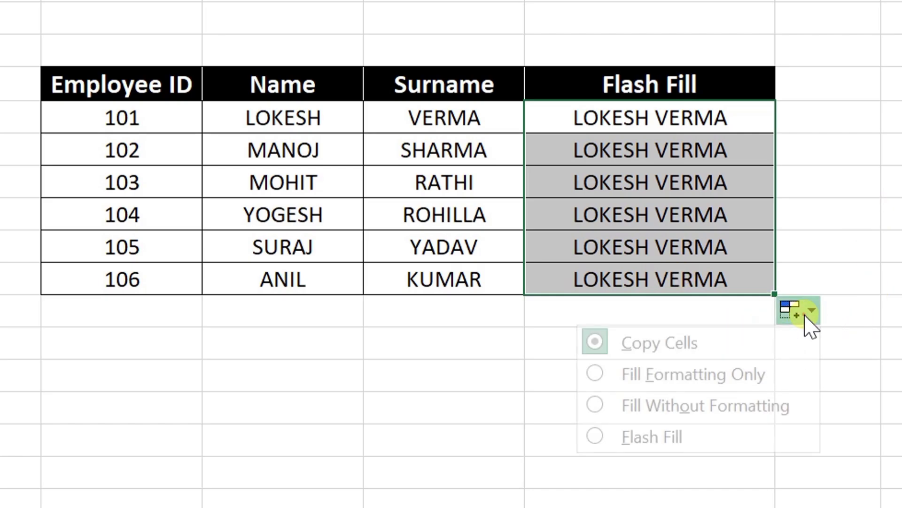
left_click(711, 429)
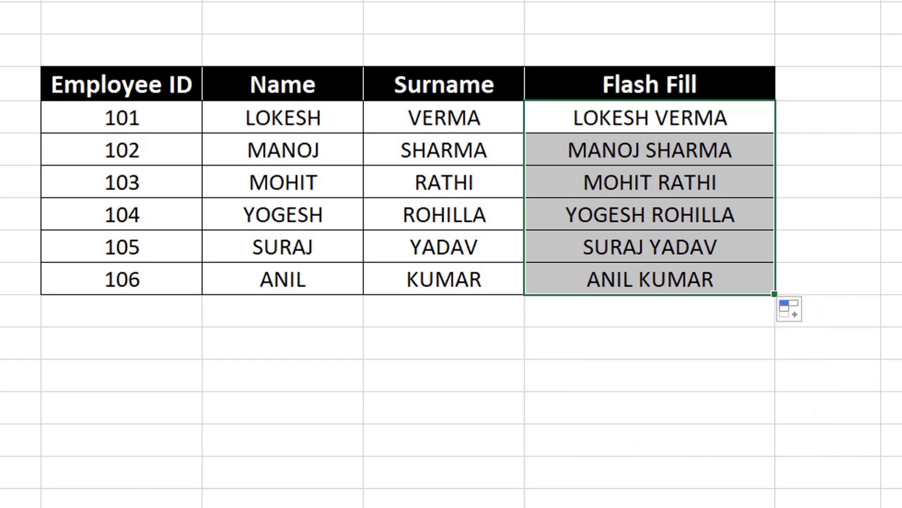
Step: Compare the flash-filled full names in rows 5 and 6 with the Name and Surname columns
left_click(584, 121)
left_click(591, 149)
left_click(305, 149)
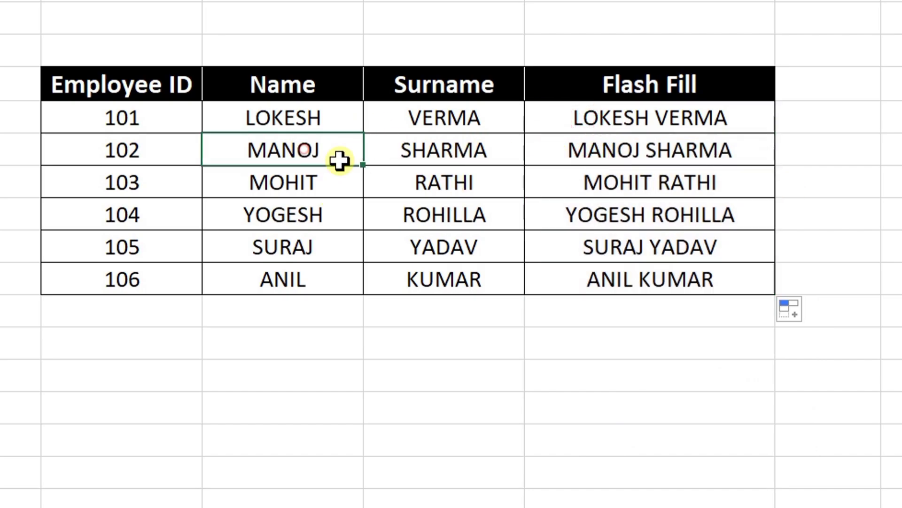
left_click(427, 156)
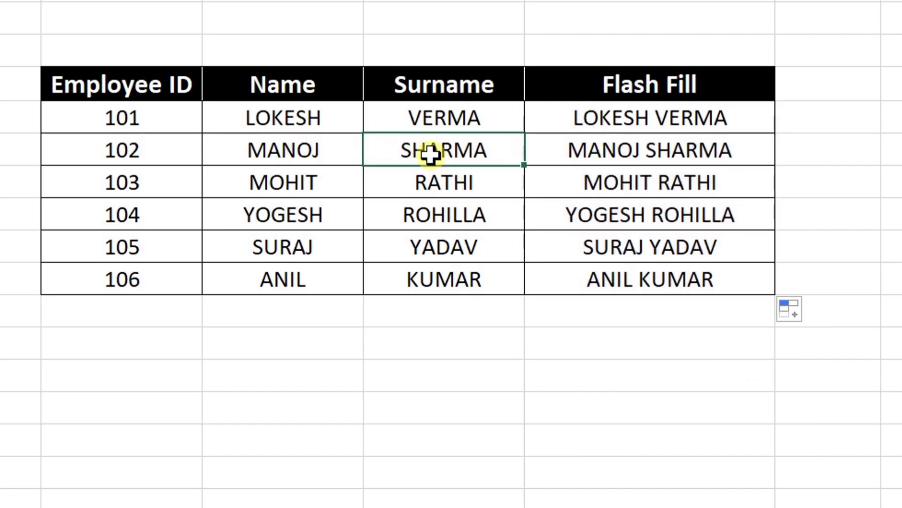
left_click(674, 140)
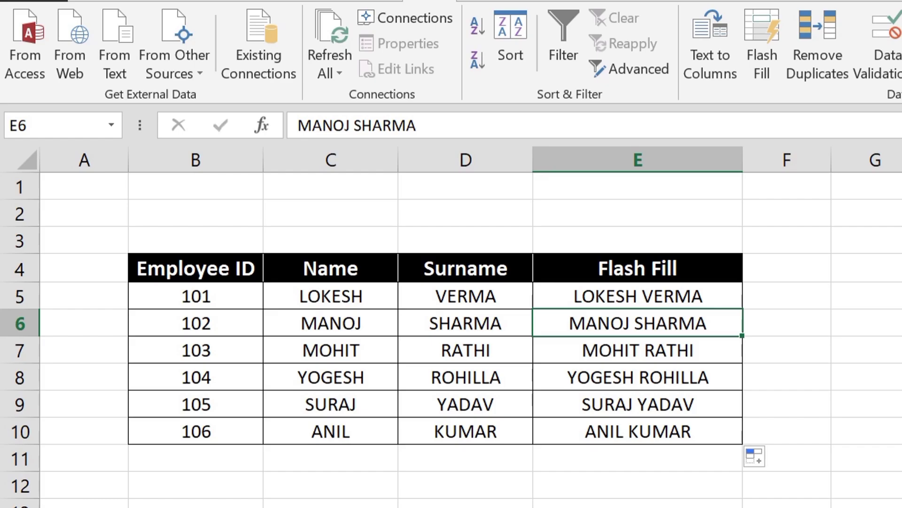
left_click(638, 296)
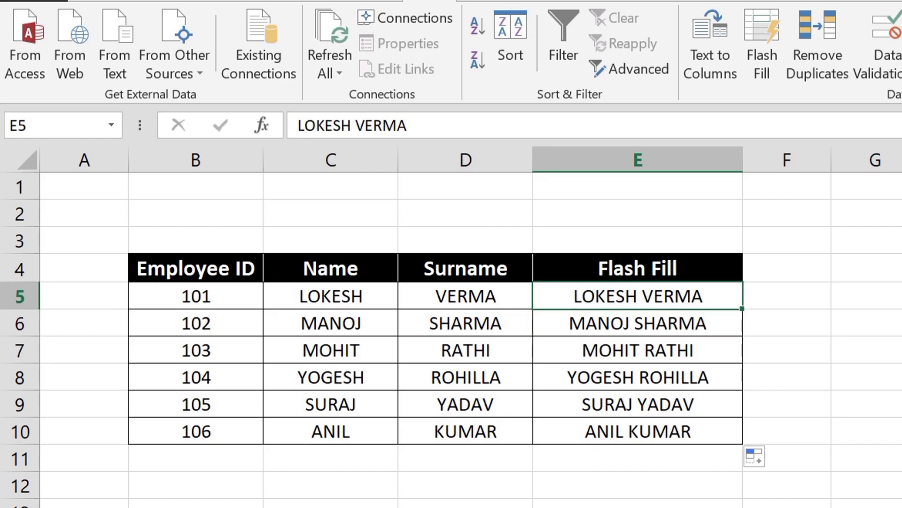
left_click(637, 322)
left_click(466, 323)
Step: Replace the first name in cell C6 with a different first name
left_click(330, 322)
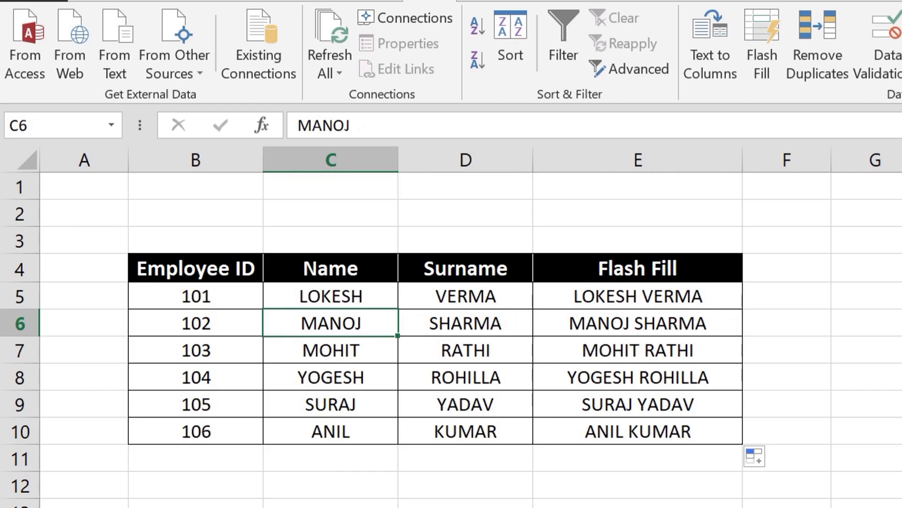
type("SANDEE")
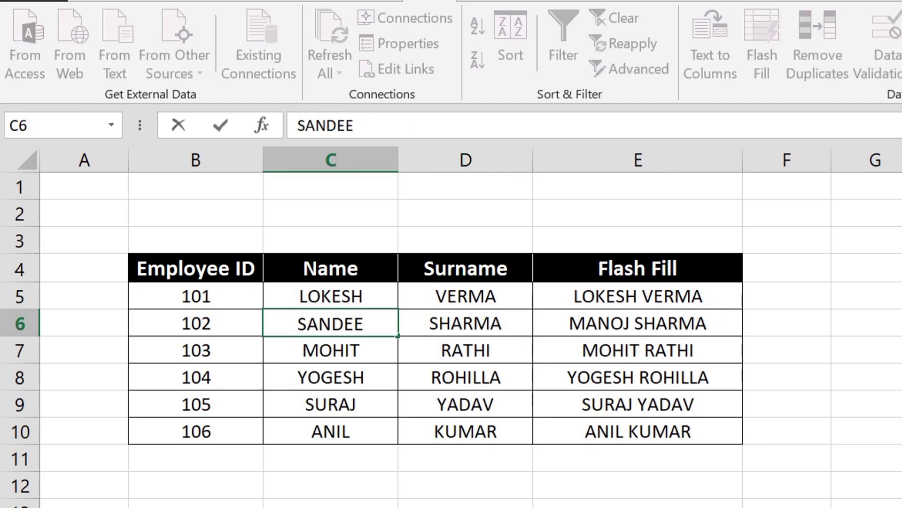
type("P")
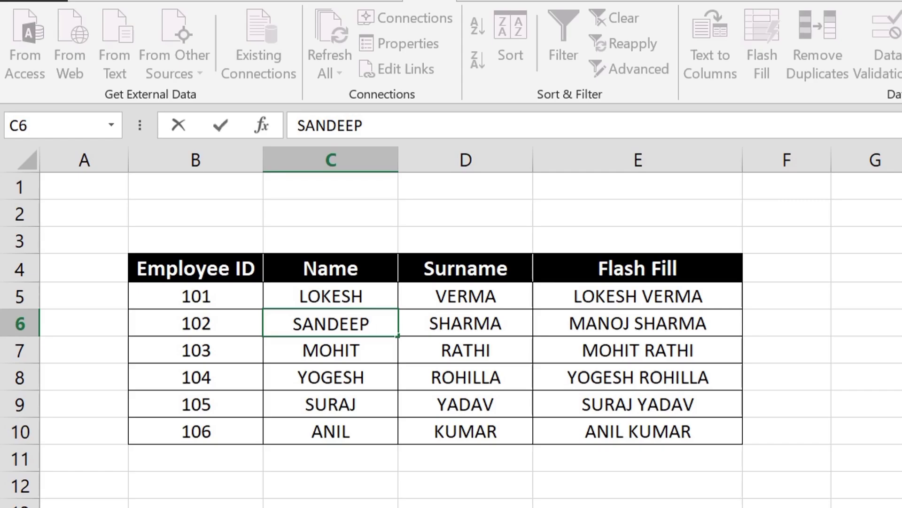
key("Return")
Step: Clear the full names from the Flash Fill column, cells E5 to E10
key("Up")
key("Right")
key("Right")
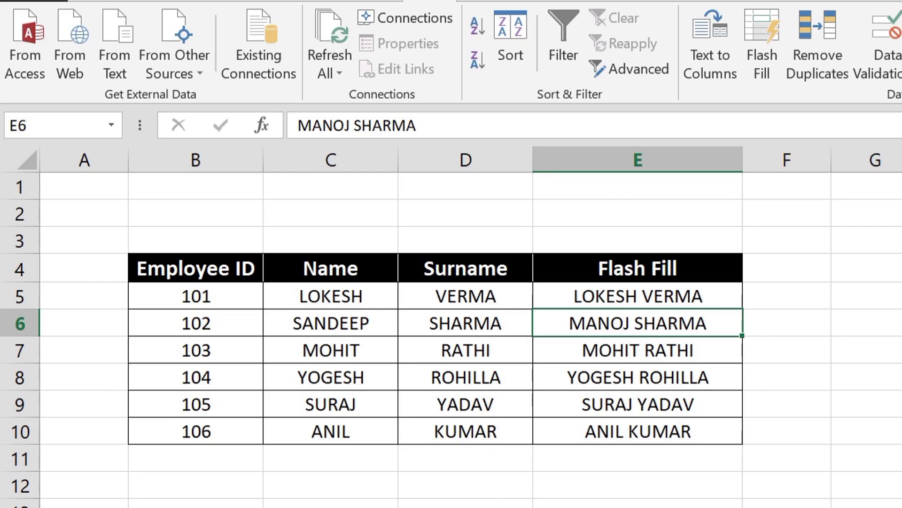
key("Up")
key("ctrl+shift+Down")
key("Delete")
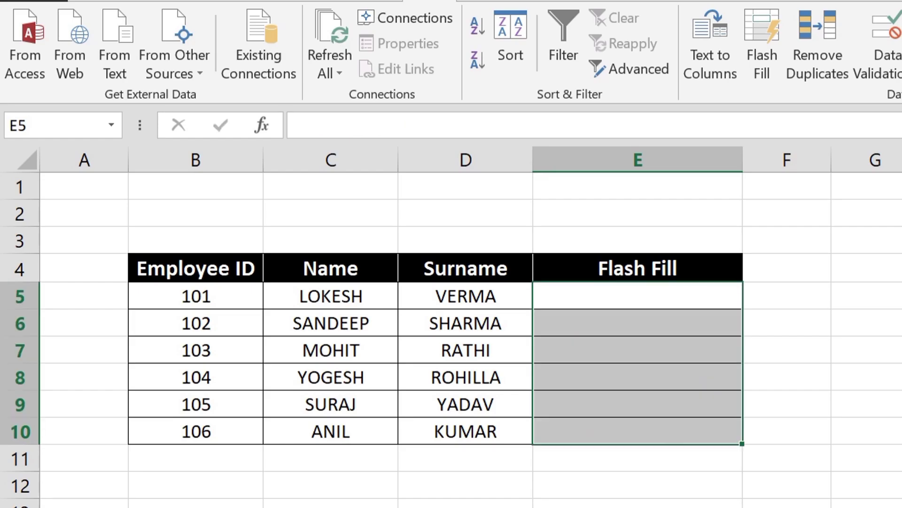
Step: Enter the first employee's initial, a period and the surname in E5, and Flash Fill the rows below in that pattern
key("Down")
key("Up")
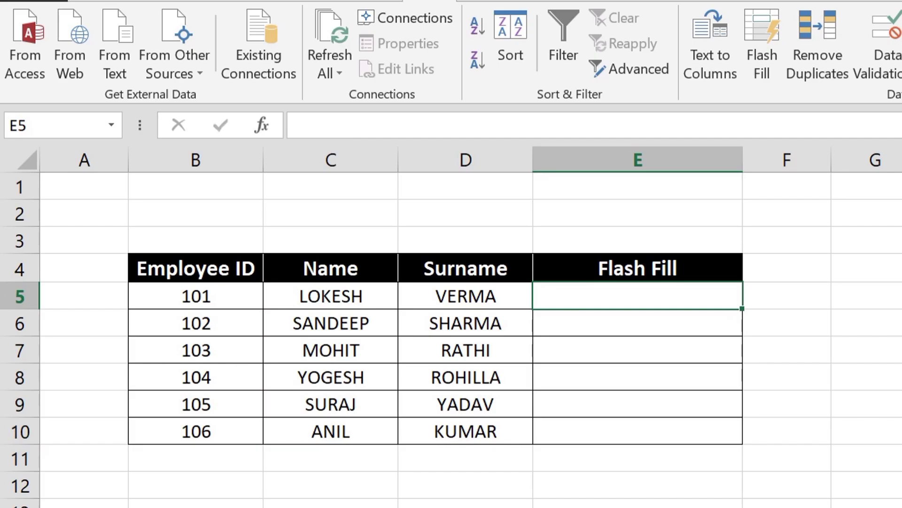
type("L.")
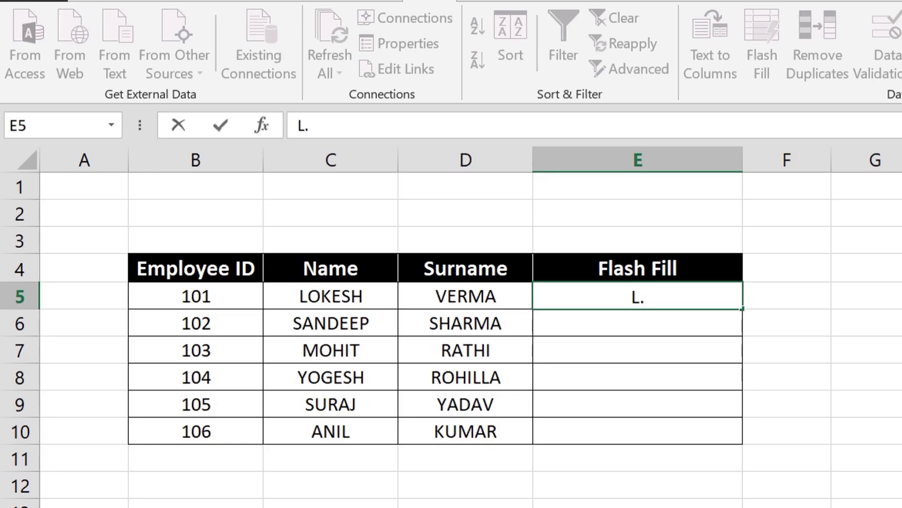
type("VERMA")
key("Return")
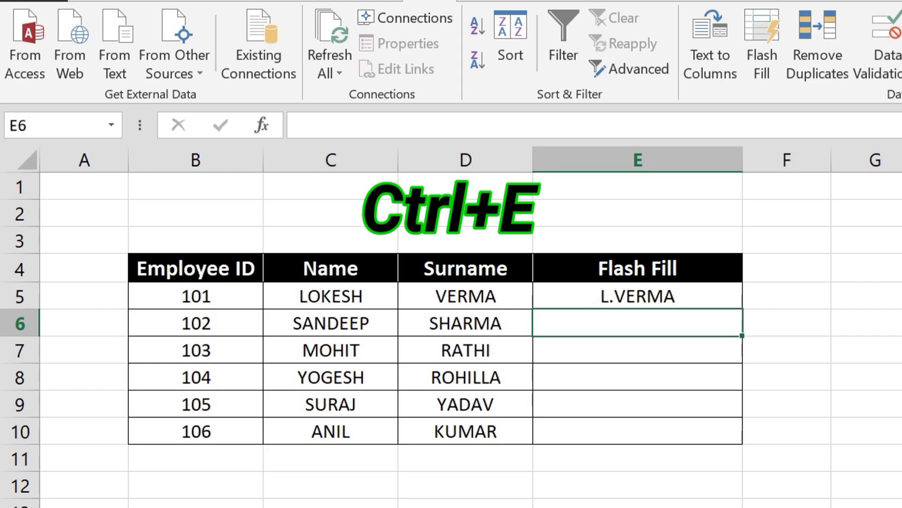
key("ctrl+e")
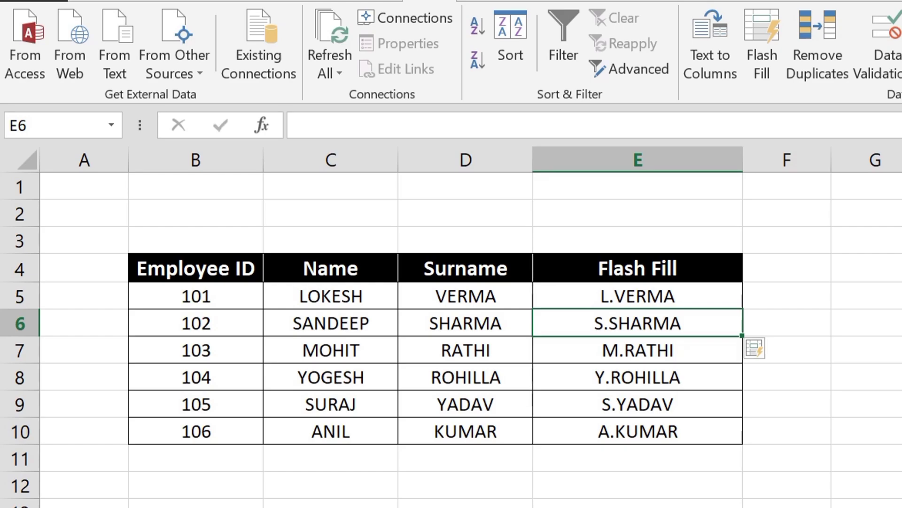
Step: Compare the initial-and-surname entries in column E with the matching names and surnames, row by row
left_click(637, 295)
key("Left")
key("Left")
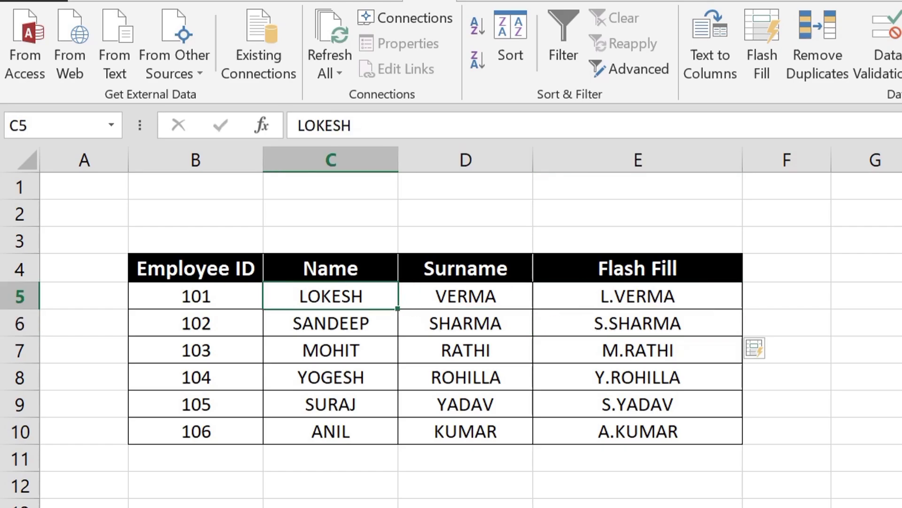
key("Right")
key("Right")
key("Down")
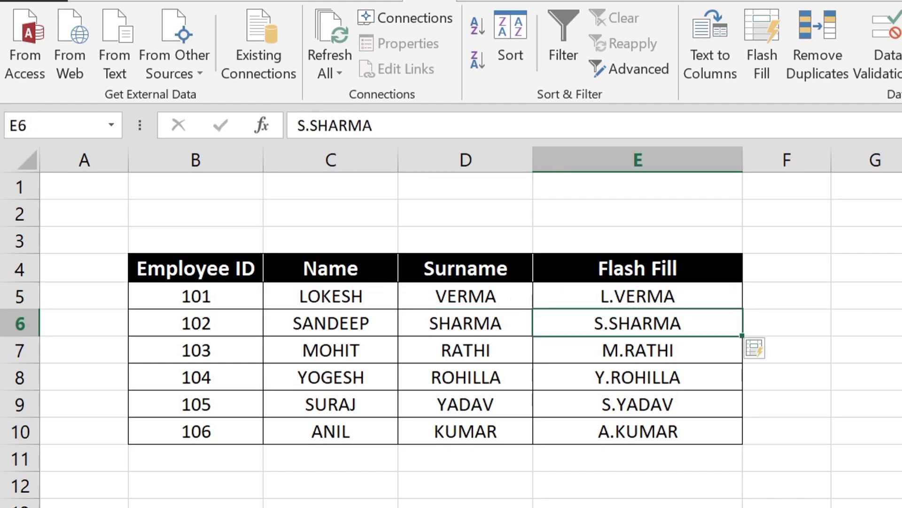
key("Left")
key("Left")
key("Right")
key("Right")
key("Down")
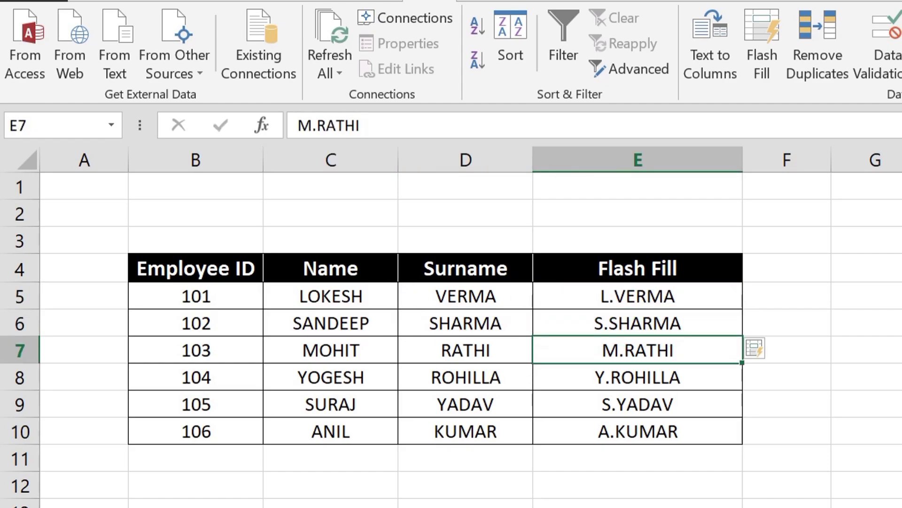
key("Down")
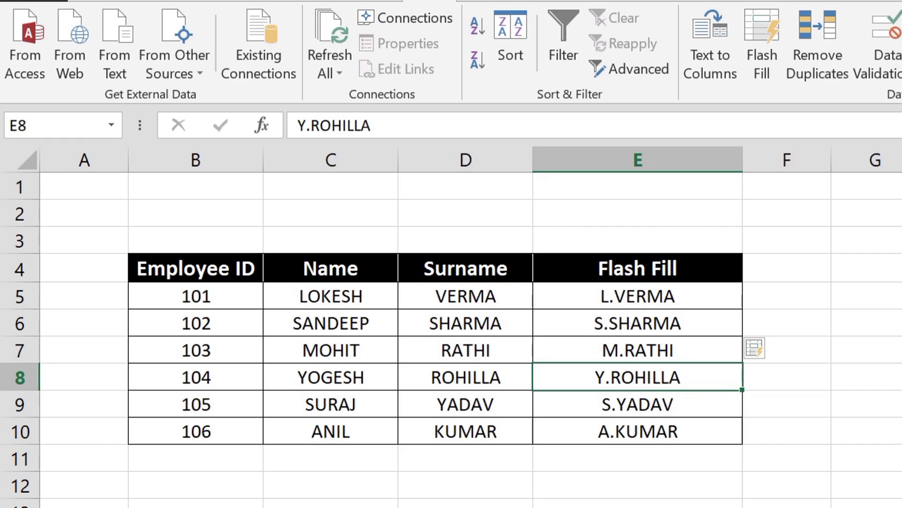
Step: Delete the initial-and-surname entries in E5 to E10
key("Up")
key("Up")
key("Up")
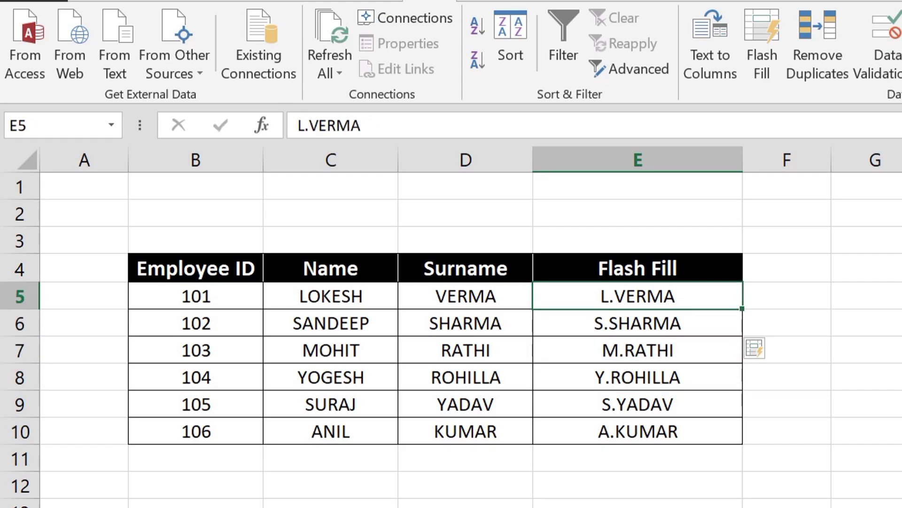
key("shift+Down")
key("shift+Down")
key("shift+Down")
key("shift+Down")
key("shift+Down")
key("Delete")
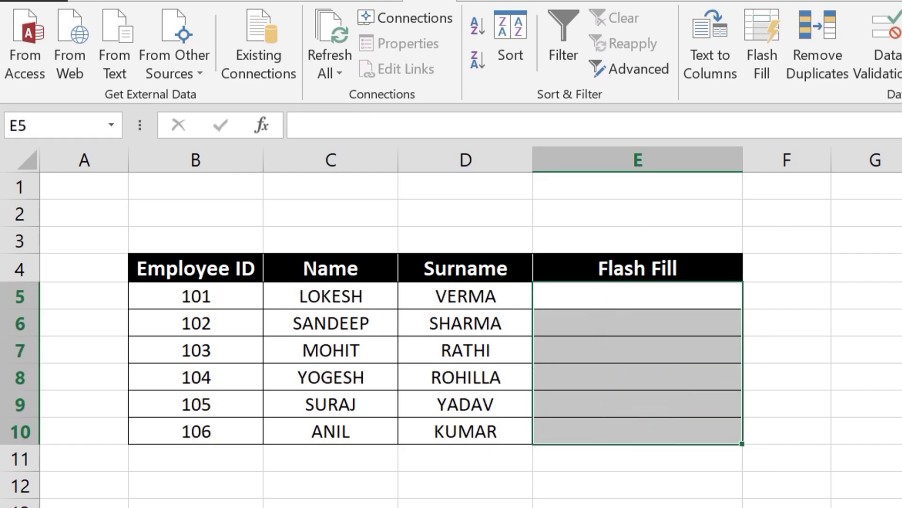
Step: Enter the first employee's initials, L V, separated by a space, in cell E5
key("shift+Up")
key("shift+Up")
key("shift+Up")
key("shift+Up")
key("shift+Up")
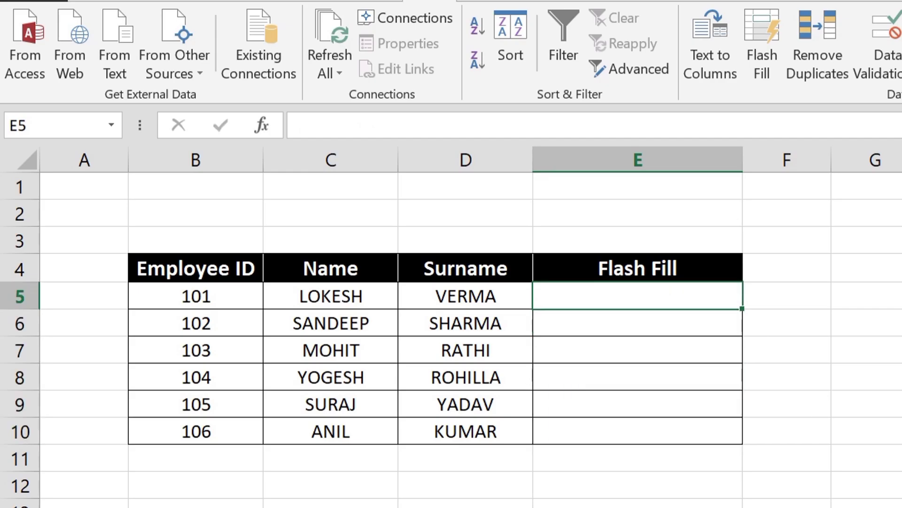
type("L V")
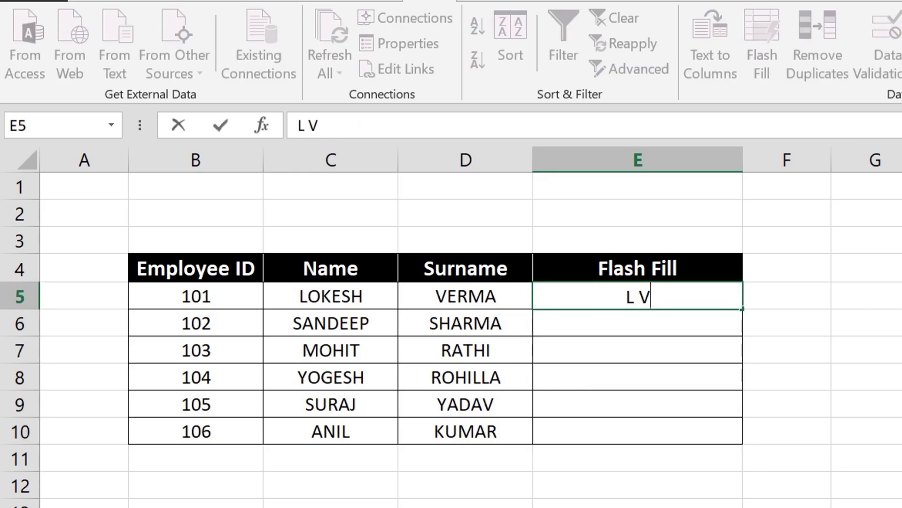
key("Return")
key("Up")
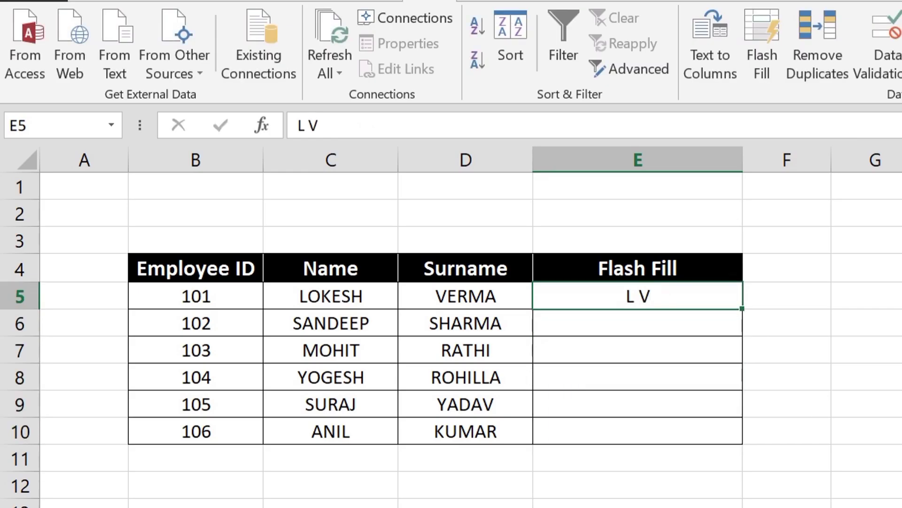
Step: Check E5 against the name and surname in row 5, and Flash Fill the initials for the remaining employees
key("Left")
key("Left")
key("Right")
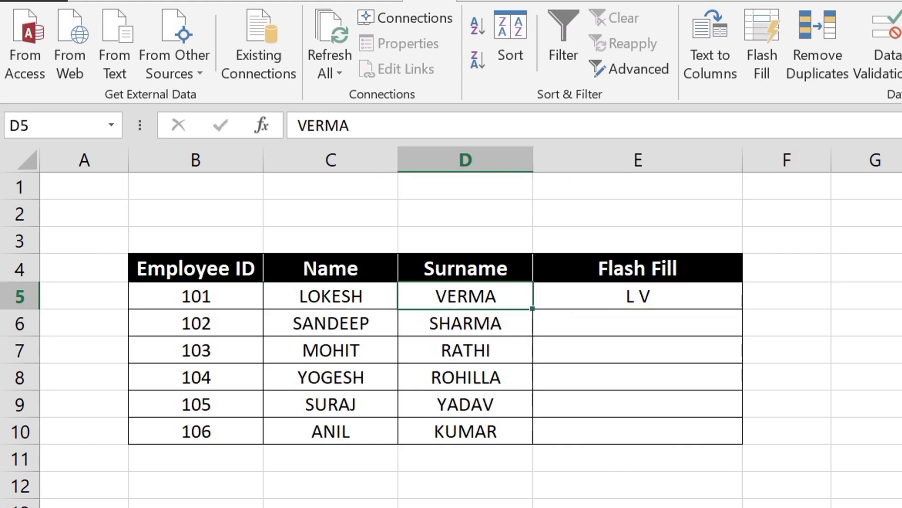
key("Right")
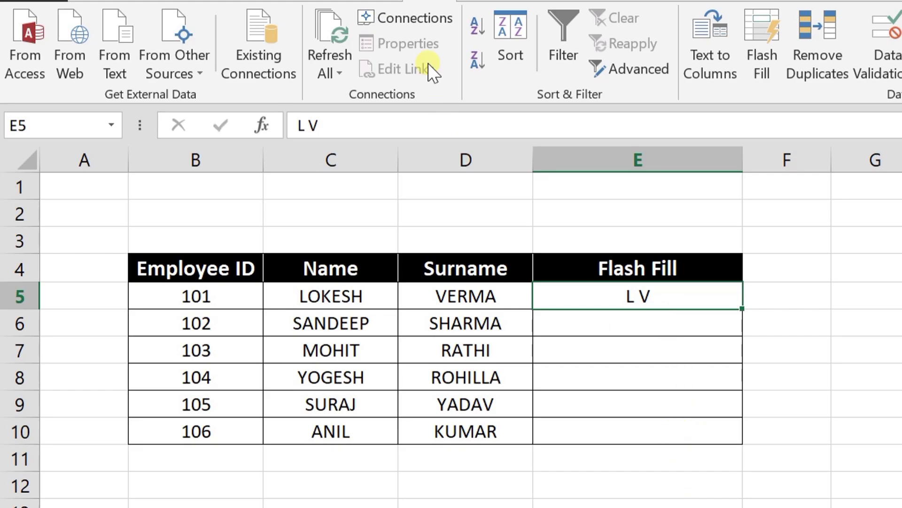
left_click(768, 75)
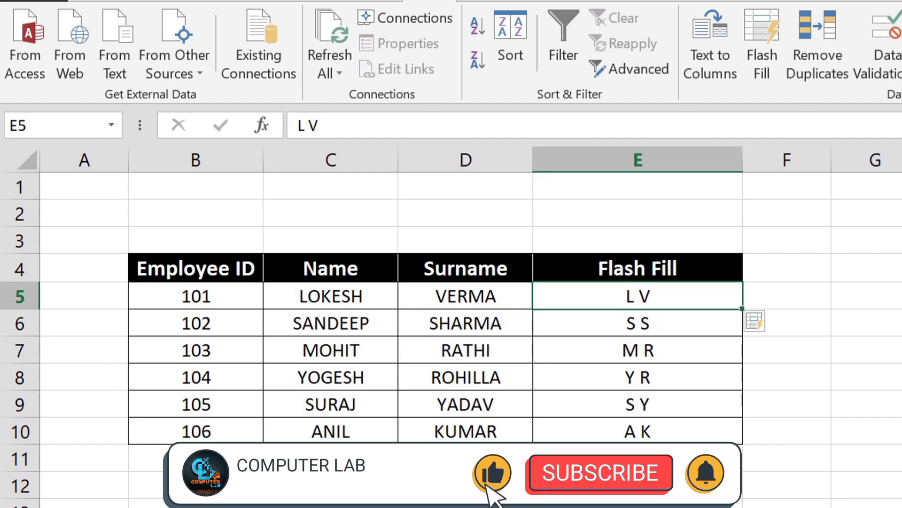
Step: Clear the initials from E5 to E10 and reselect only cell E5
key("shift+Down")
key("shift+Down")
key("shift+Down")
key("shift+Down")
key("shift+Down")
key("Delete")
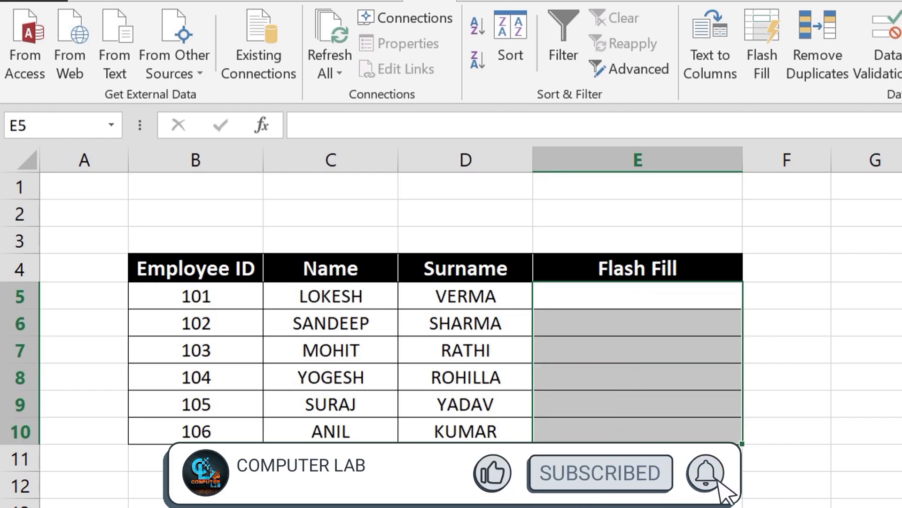
key("Up")
key("Down")
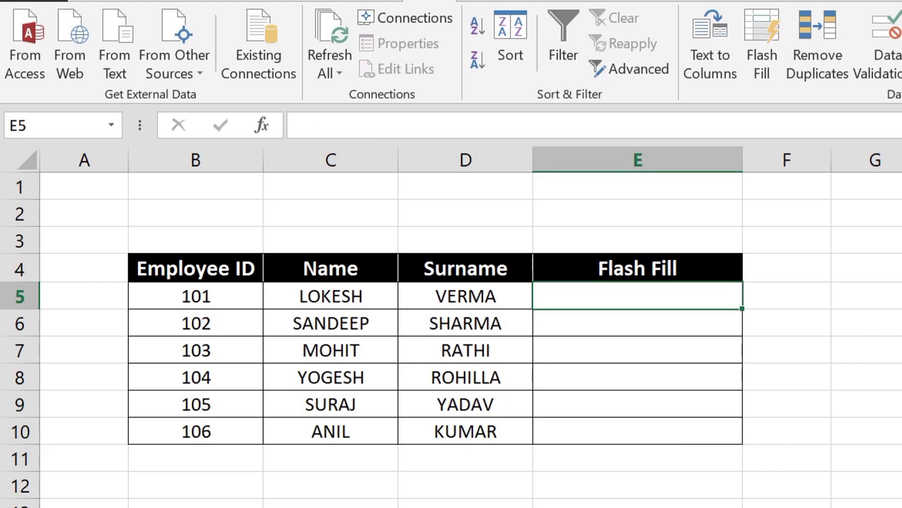
Step: Compare the employee ID in B5 with the name, surname and empty Flash Fill cell in row 5
key("Left")
key("Left")
key("Left")
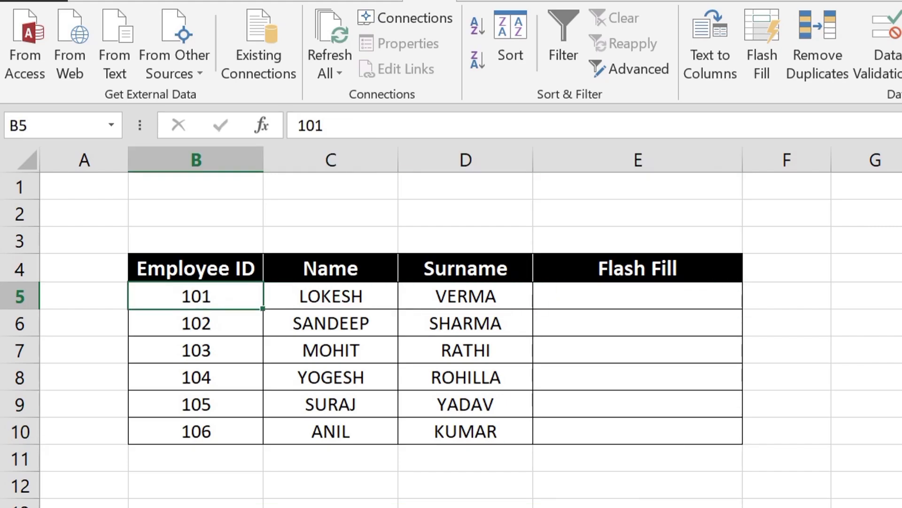
key("Right")
key("Right")
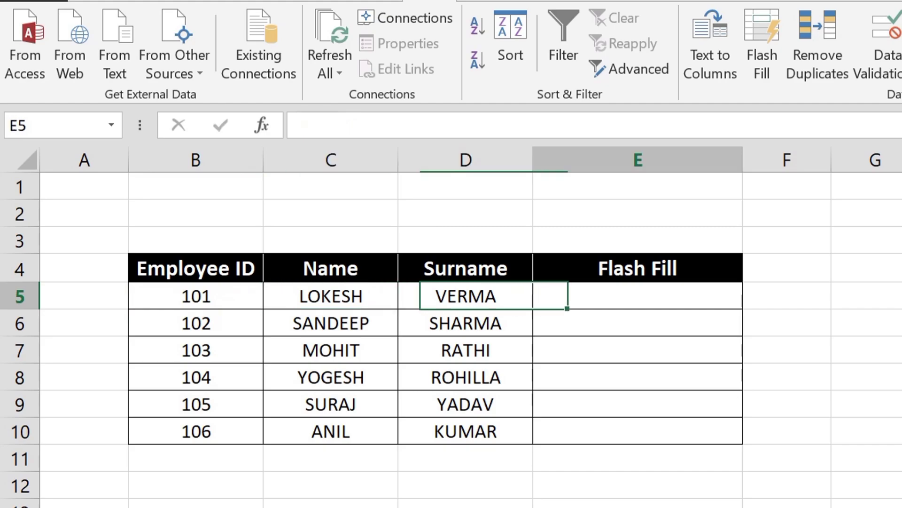
key("Right")
key("Left")
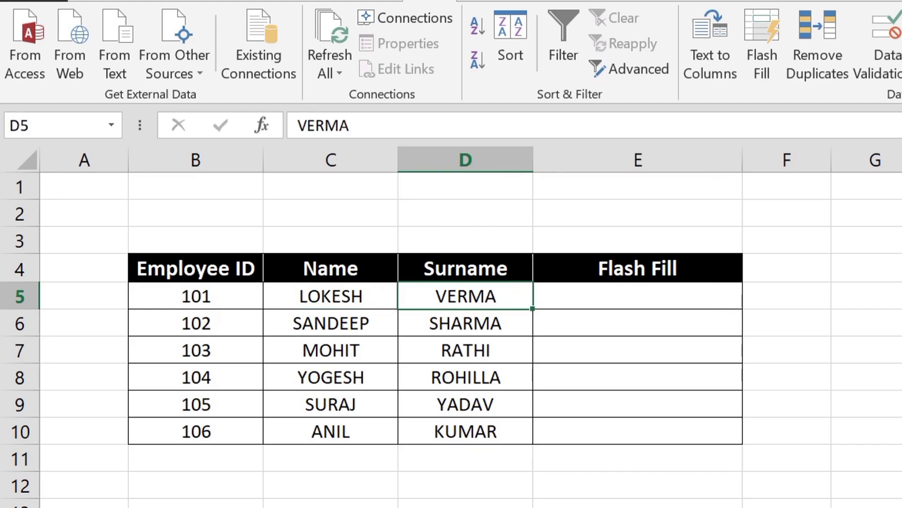
key("Left")
key("Left")
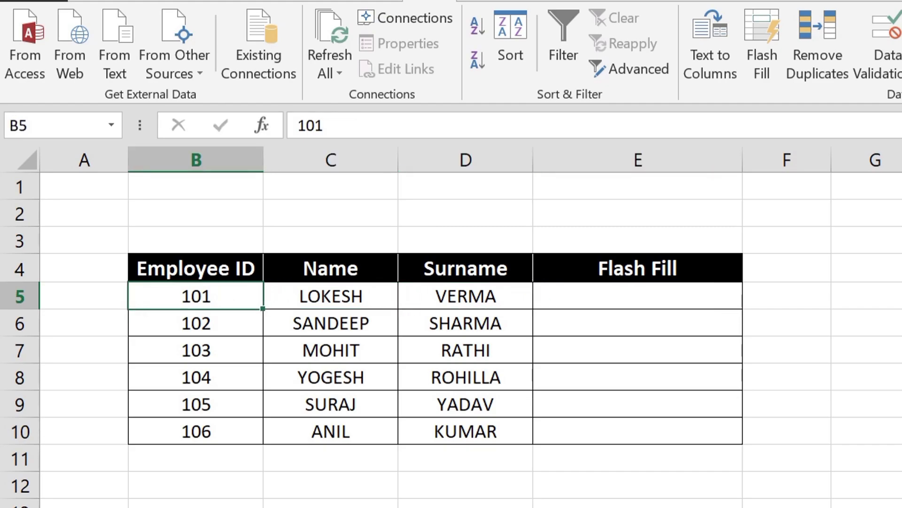
key("Right")
key("Right")
key("Right")
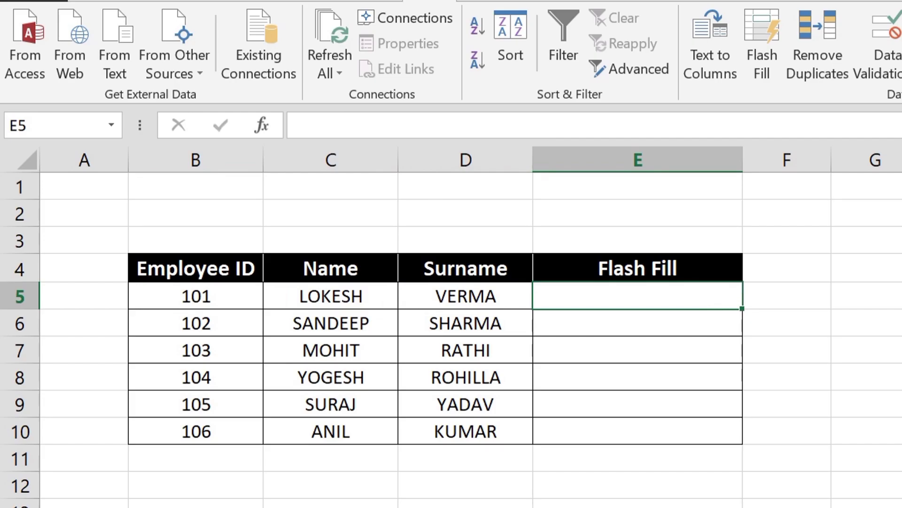
Step: Enter 1, the last digit of the first employee ID, in E5 and Flash Fill the rest of the column
type("1")
key("Return")
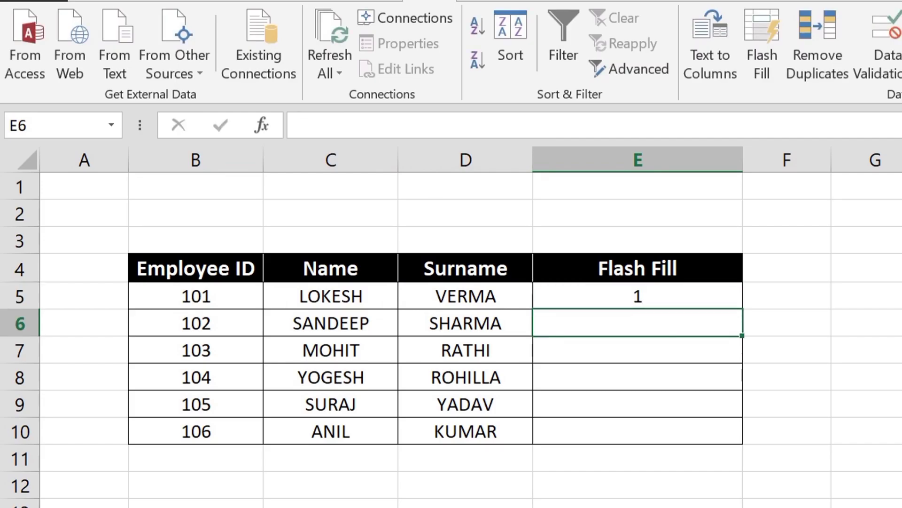
key("Up")
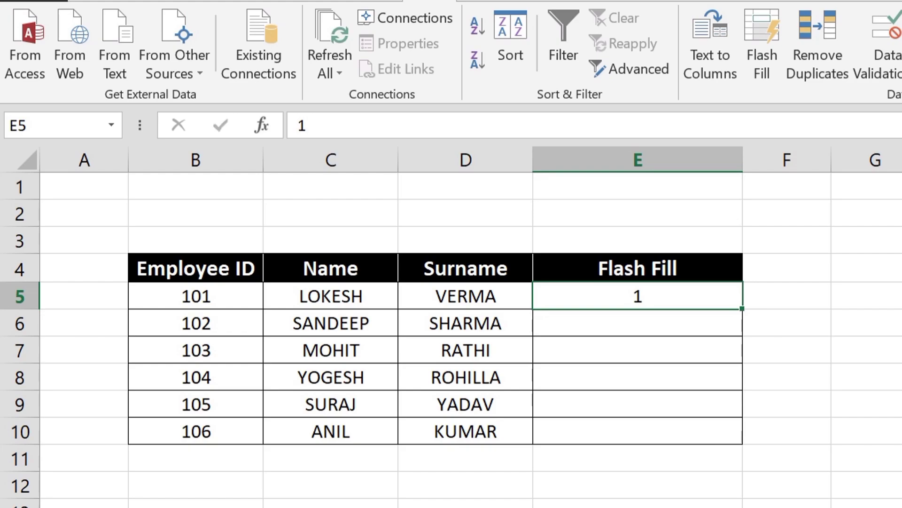
key("ctrl+e")
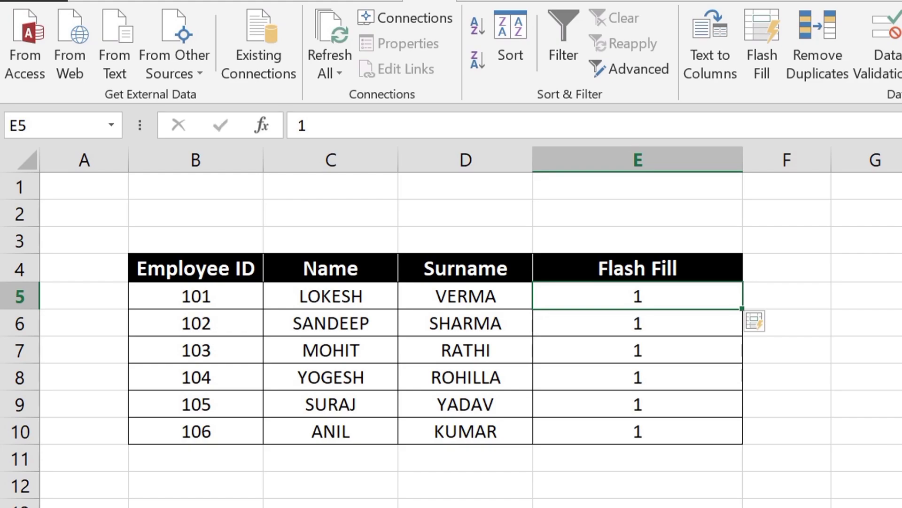
Step: Compare the first two employees' IDs in column B with their Flash Fill entries in column E
key("Left")
key("Left")
key("Left")
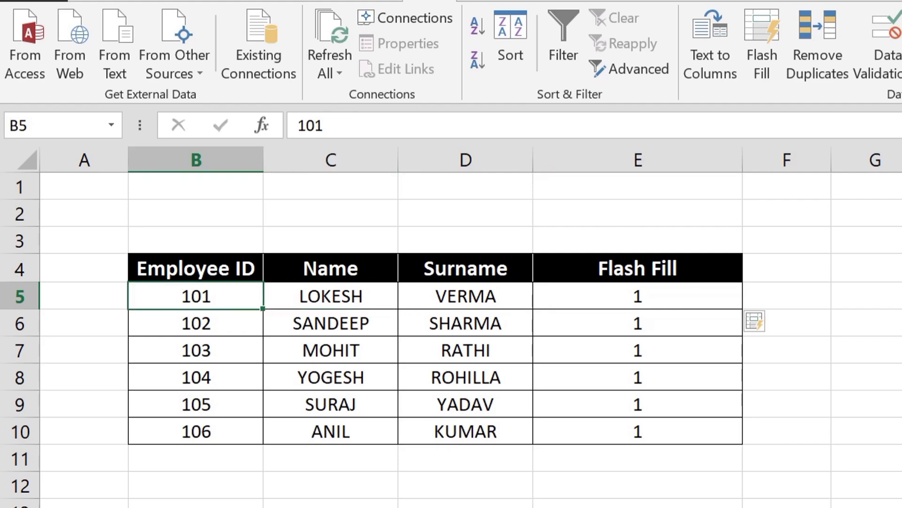
key("Down")
key("Down")
key("Up")
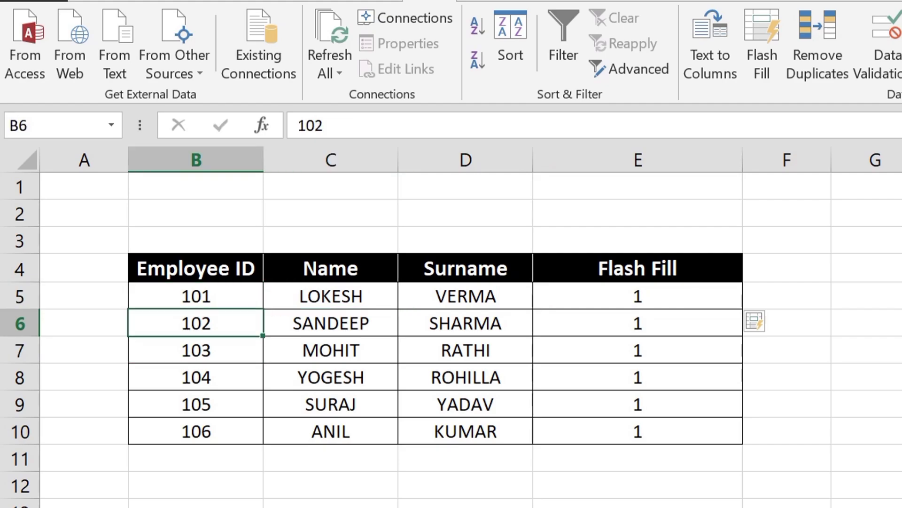
key("Right")
key("Right")
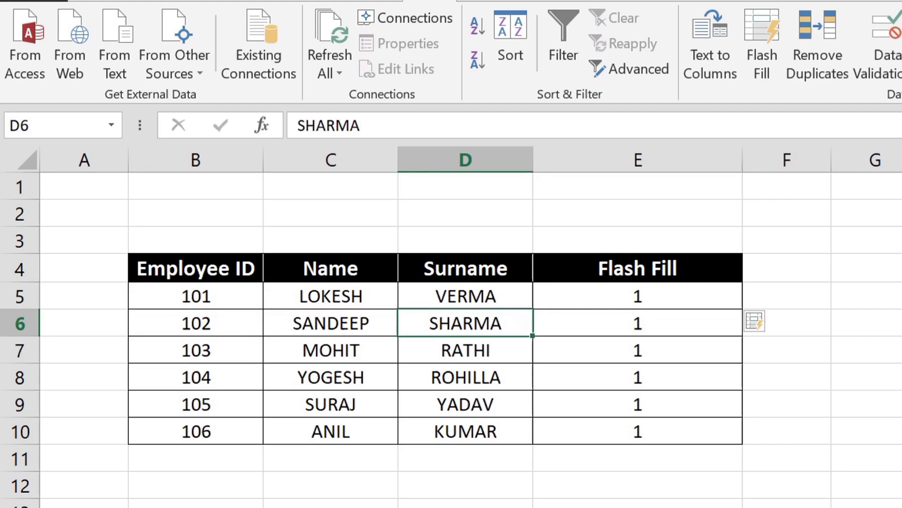
key("Up")
key("Right")
key("Left")
key("Left")
key("Left")
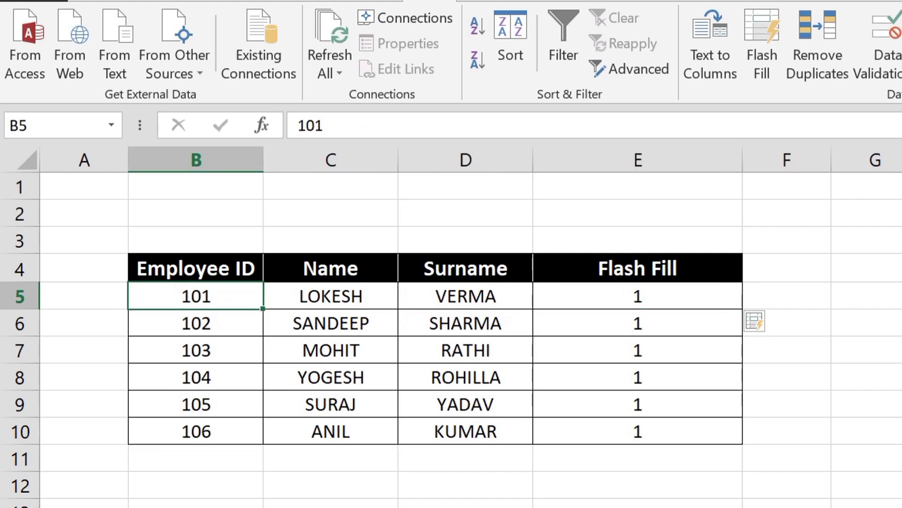
Step: Check the remaining employee IDs down to row 10 against the last Flash Fill entries
key("Down")
key("Down")
key("Down")
key("Down")
key("Down")
key("Down")
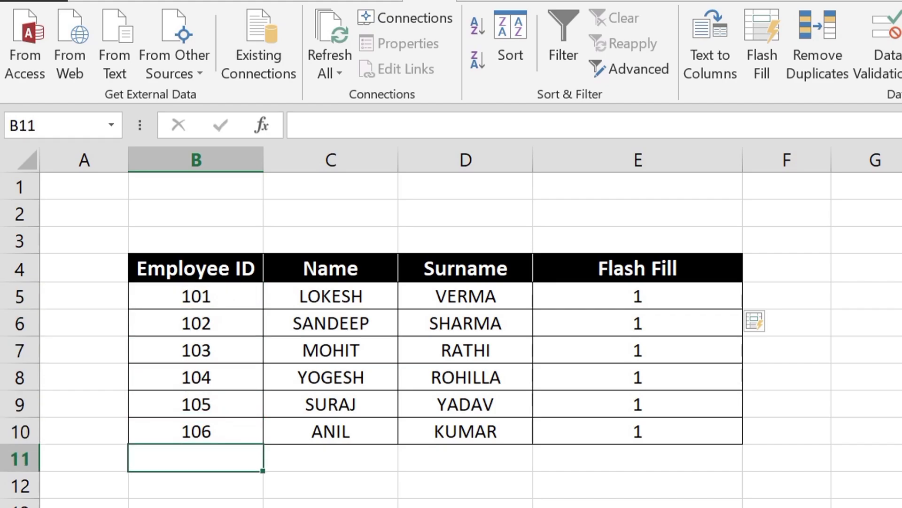
key("Right")
key("Right")
key("Right")
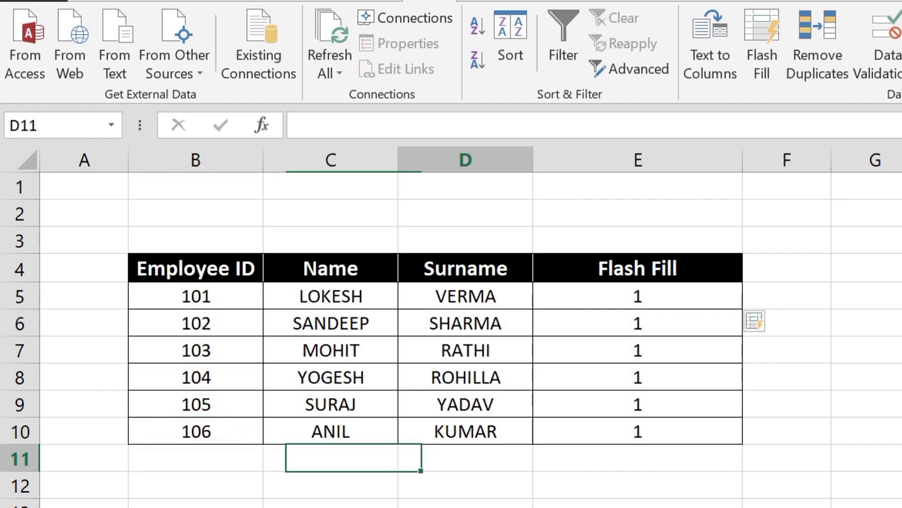
key("Up")
key("Up")
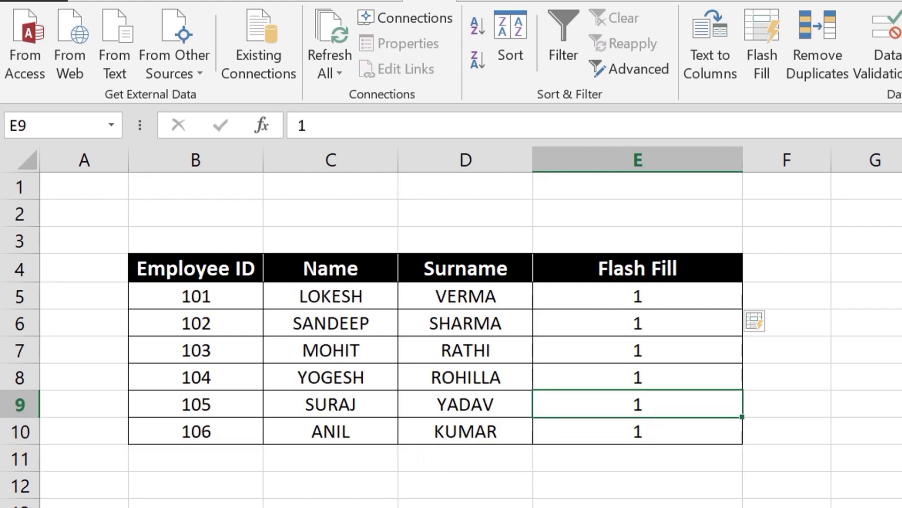
Step: Clear the Flash Fill entries from E5 to E10 and reselect only cell E5
key("Down")
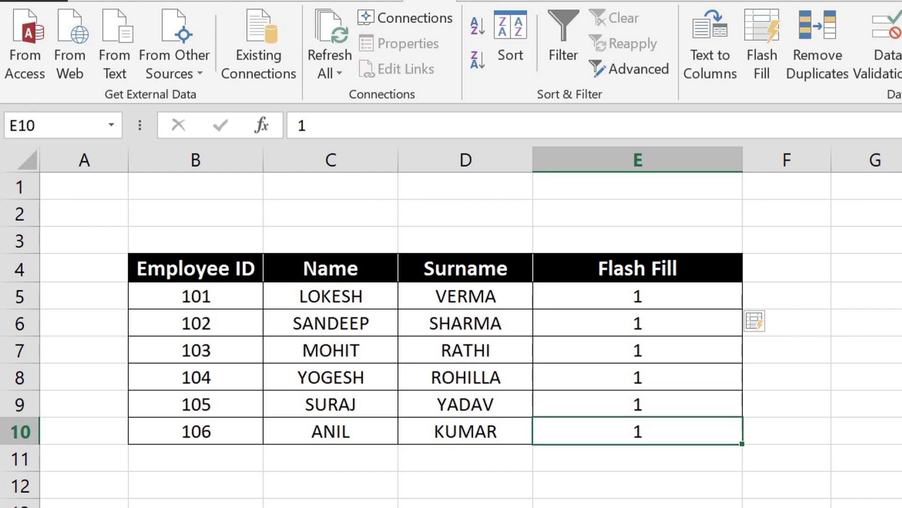
key("shift+Up")
key("shift+Up")
key("shift+Up")
key("shift+Up")
key("shift+Up")
key("Delete")
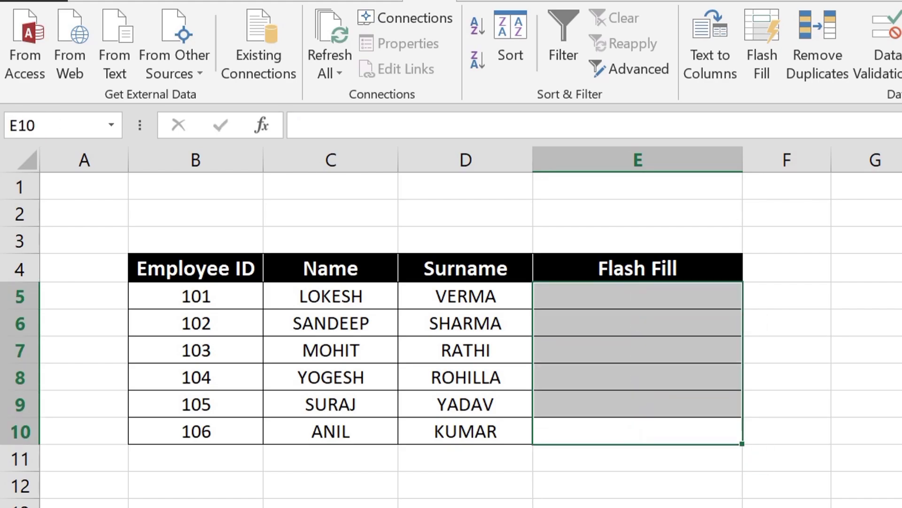
key("Down")
key("Up")
key("Up")
key("Up")
key("Up")
key("Up")
key("Up")
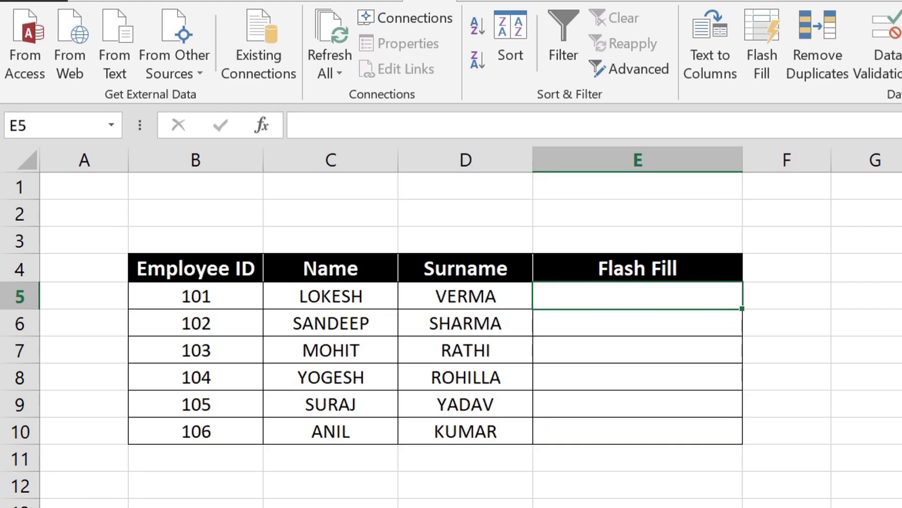
Step: Enter the last digits of the first two employee IDs, 1 in E5 and 2 in E6
type("1")
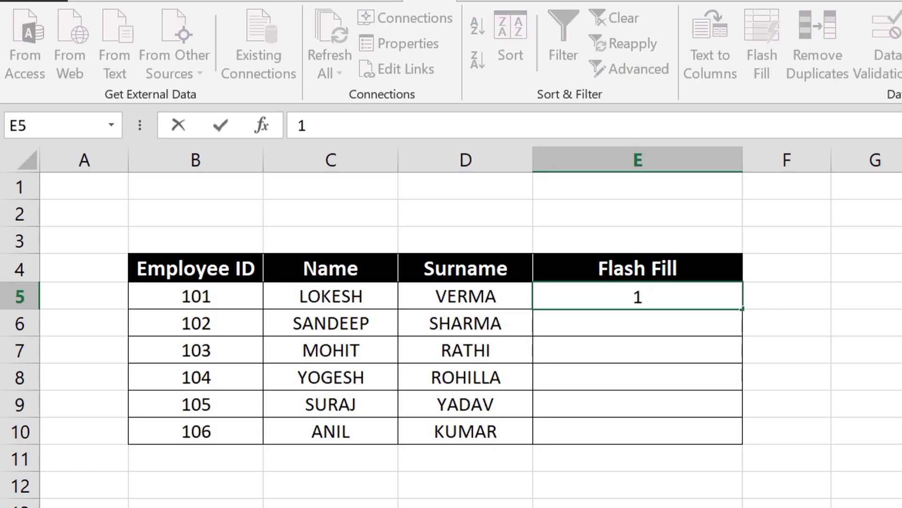
key("Return")
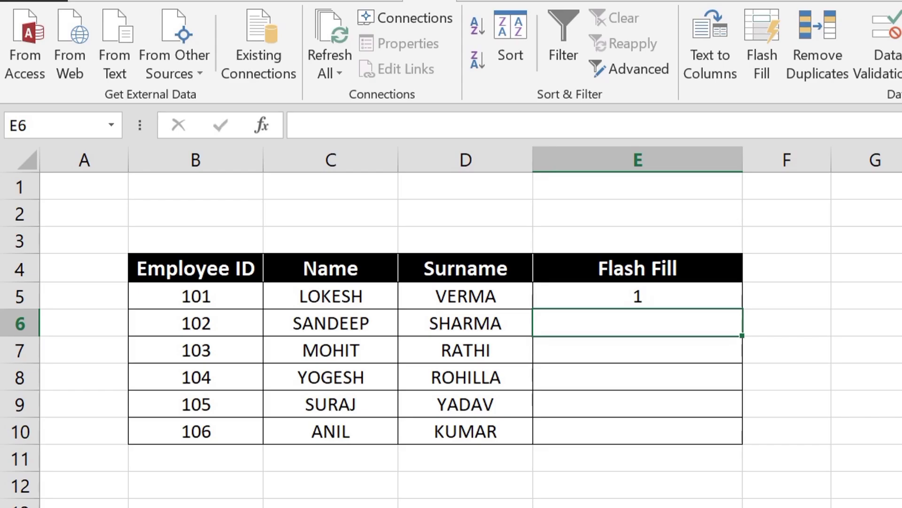
type("2")
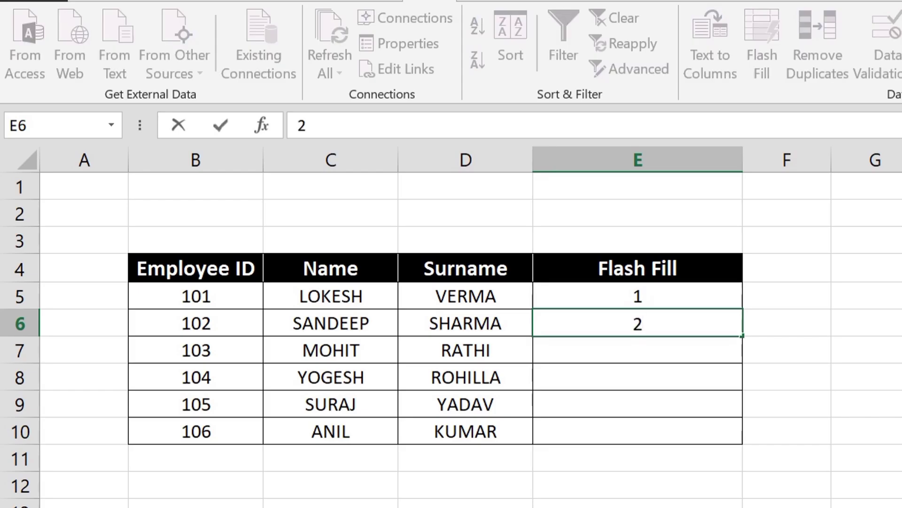
key("Return")
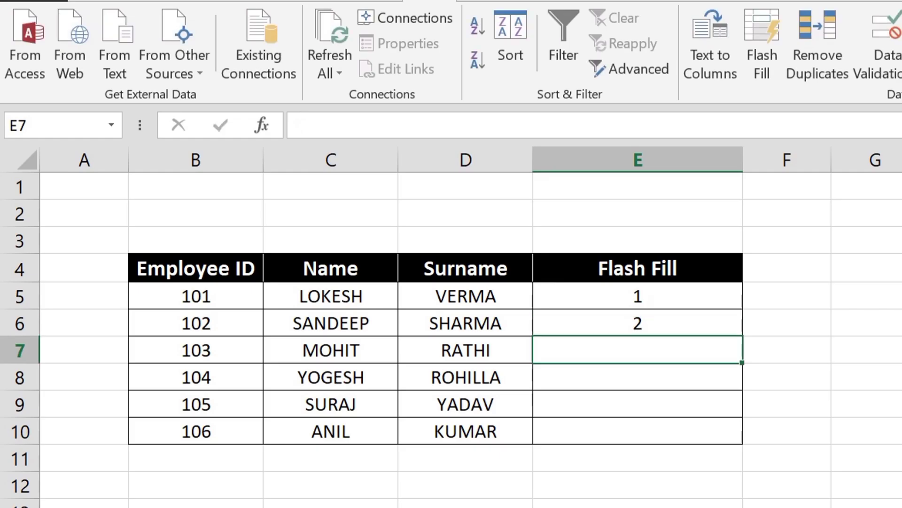
Step: Flash Fill the last ID digits for the remaining employees, starting from the second example in E6
key("Up")
key("Up")
key("Down")
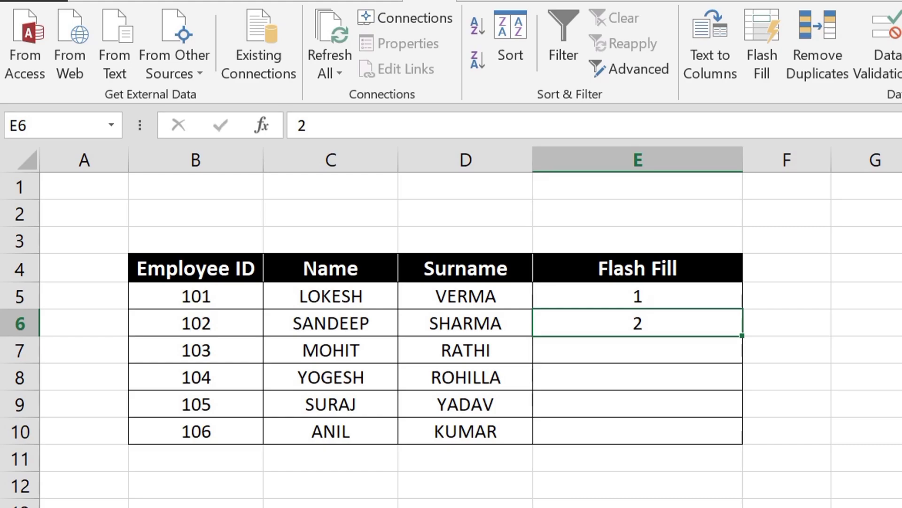
key("ctrl+e")
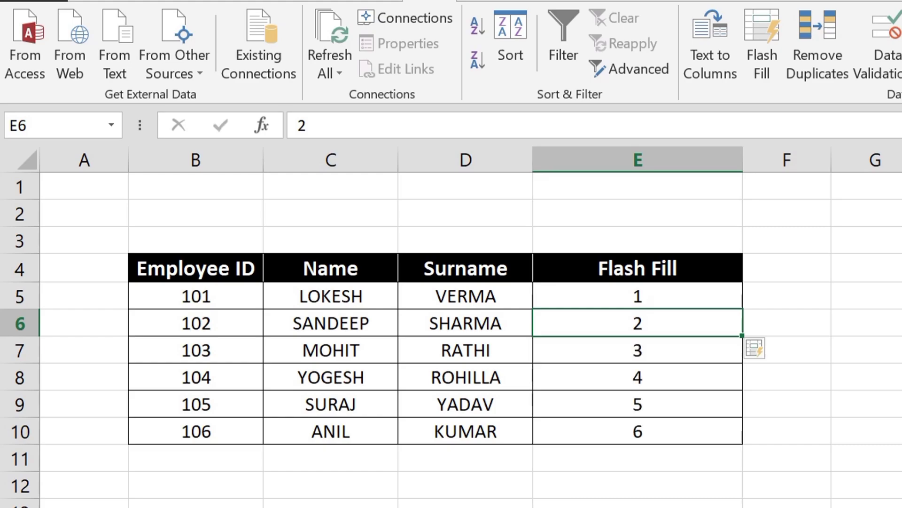
Step: Review the Flash Fill digits in column E against the employee rows down to row 10
key("Left")
key("Left")
key("Left")
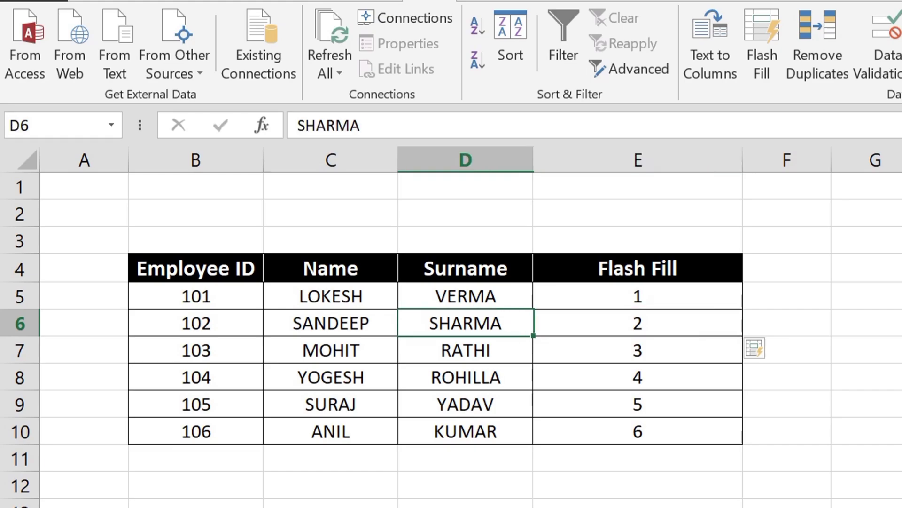
key("Right")
key("Right")
key("Right")
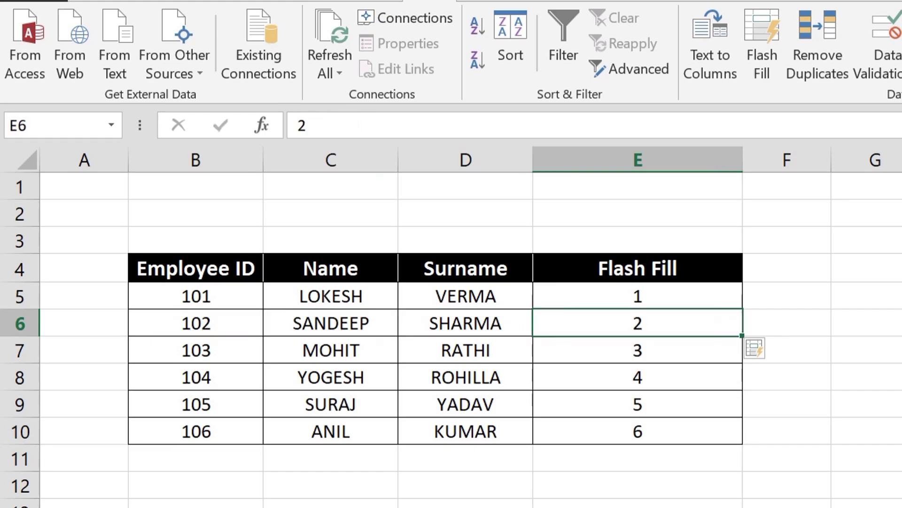
key("Left")
key("Down")
key("Down")
key("Down")
key("Right")
key("Down")
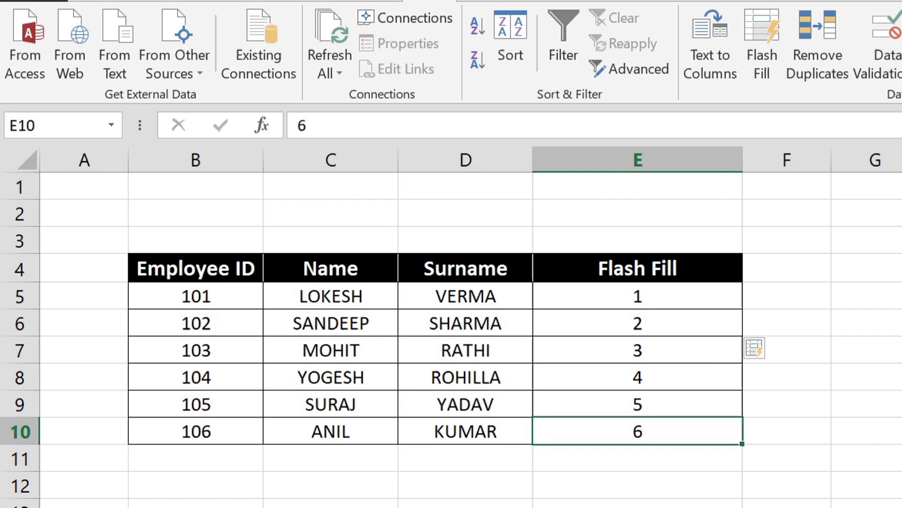
key("Up")
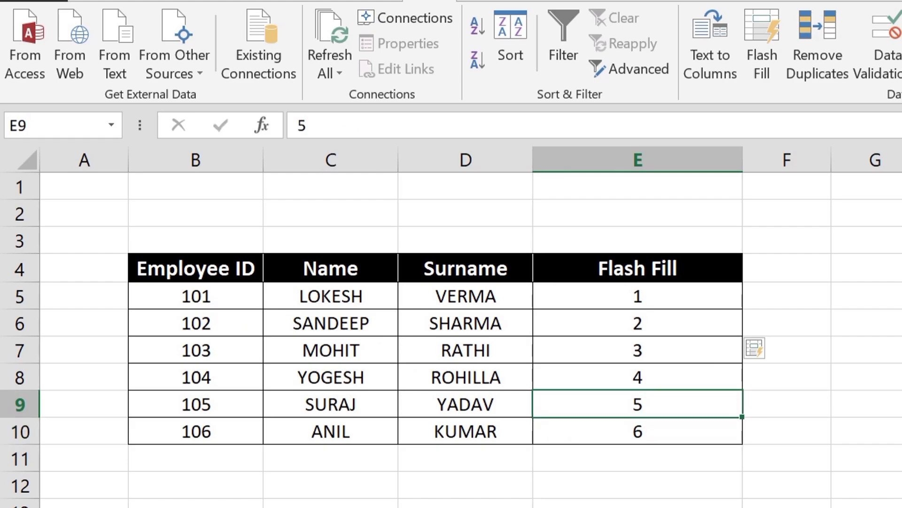